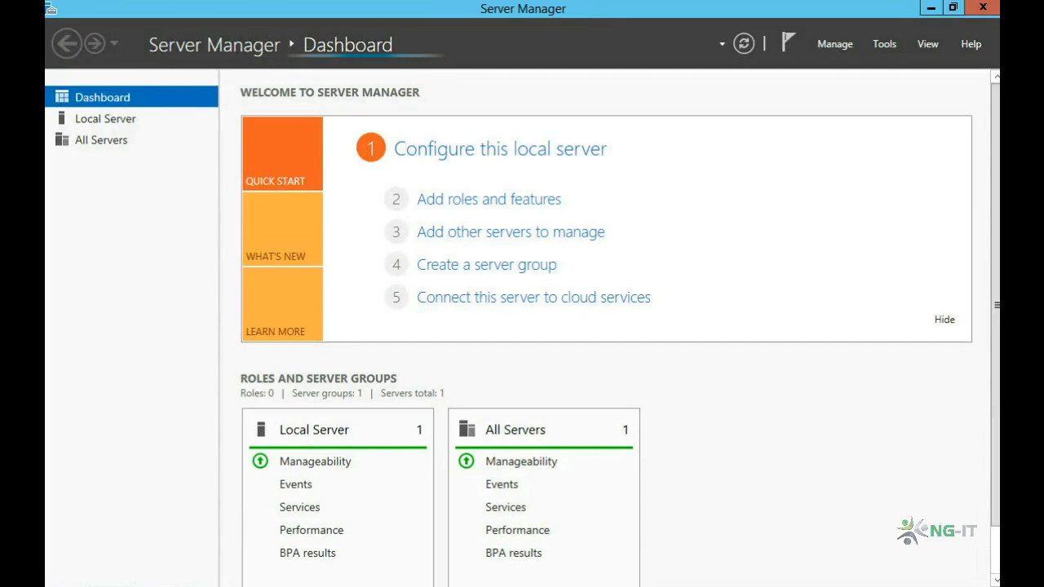
Select the Multipath I/O feature for a role-based installation on the NGVIEW03 server, adding no extra server roles.
{"action": "left_click", "coordinate": [835, 45]}
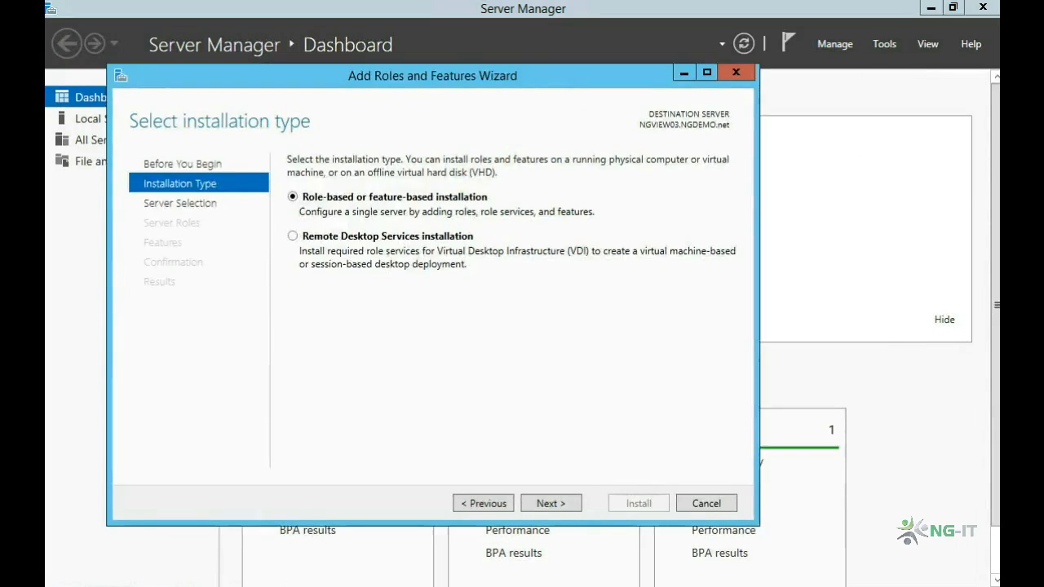
{"action": "left_click", "coordinate": [551, 503]}
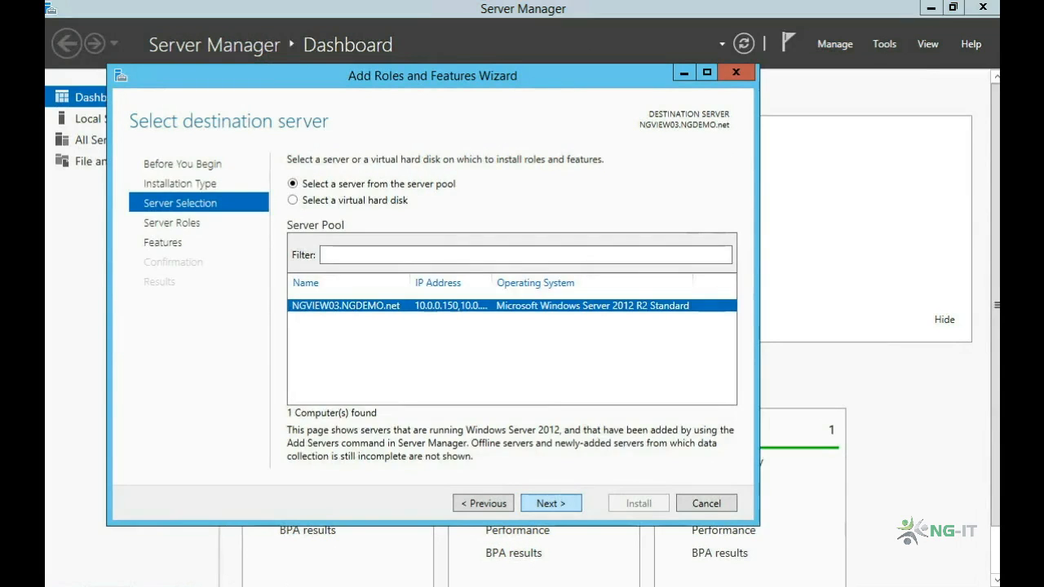
{"action": "left_click", "coordinate": [550, 503]}
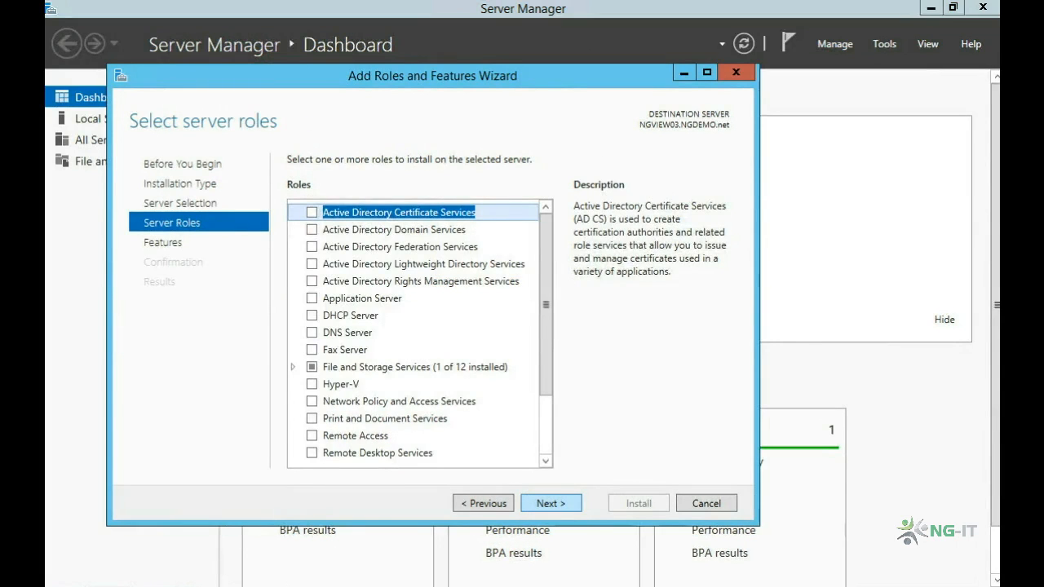
{"action": "left_click", "coordinate": [550, 503]}
{"action": "scroll", "coordinate": [420, 327], "scroll_direction": "down", "scroll_amount": 5}
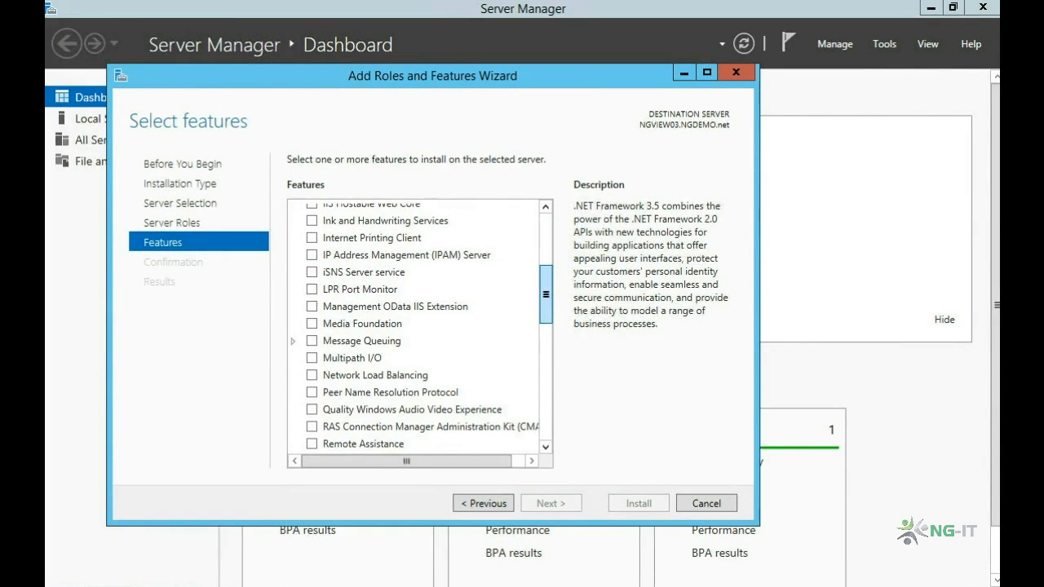
{"action": "left_click", "coordinate": [312, 357]}
{"action": "left_click", "coordinate": [551, 504]}
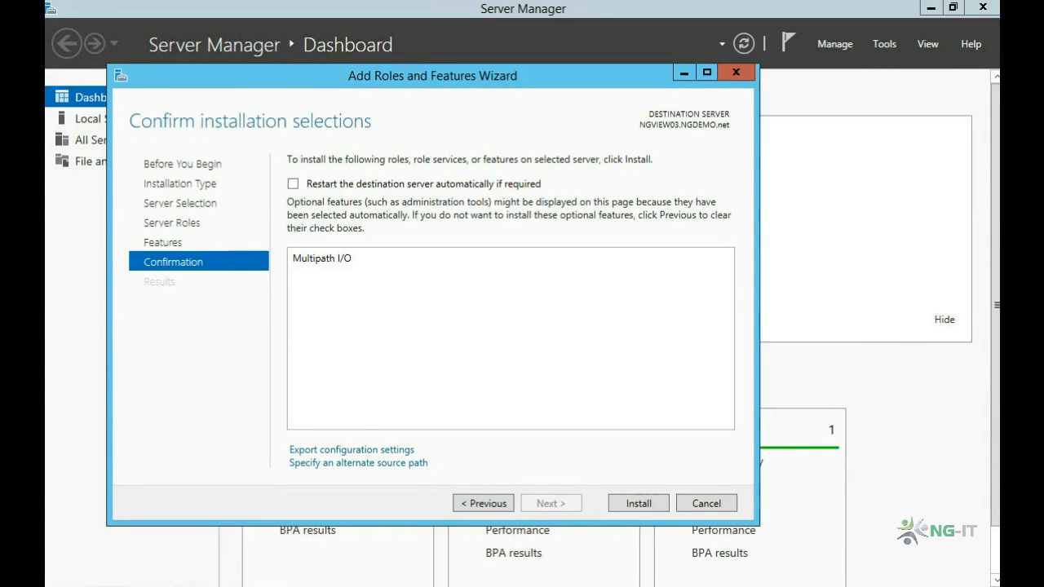
Allow automatic restart of the destination server, install Multipath I/O and close the wizard.
{"action": "left_click", "coordinate": [292, 184]}
{"action": "left_click", "coordinate": [585, 356]}
{"action": "left_click", "coordinate": [639, 504]}
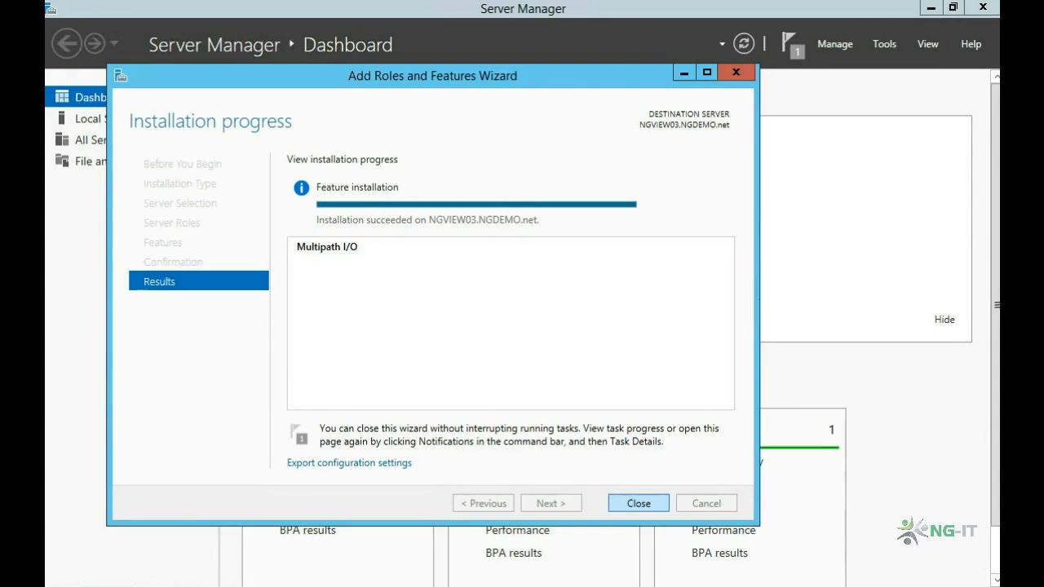
{"action": "key", "text": "Return"}
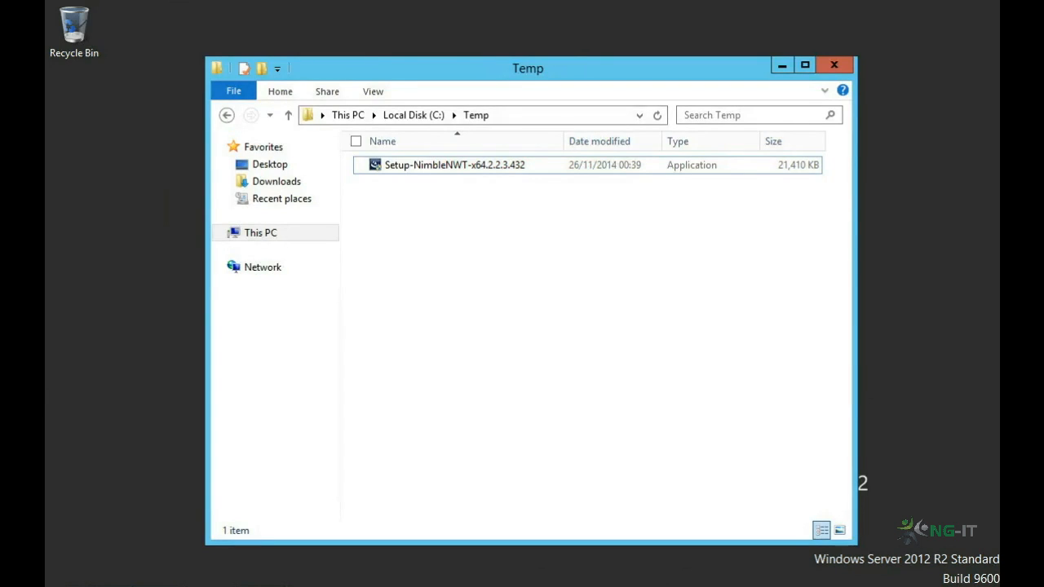
Run the Setup-NimbleNWT-x64.2.2.3.432 installer from C:\Temp and accept its license terms, keeping the default Nimble logs directory.
{"action": "right_click", "coordinate": [390, 165]}
{"action": "left_click", "coordinate": [261, 191]}
{"action": "left_click", "coordinate": [596, 334]}
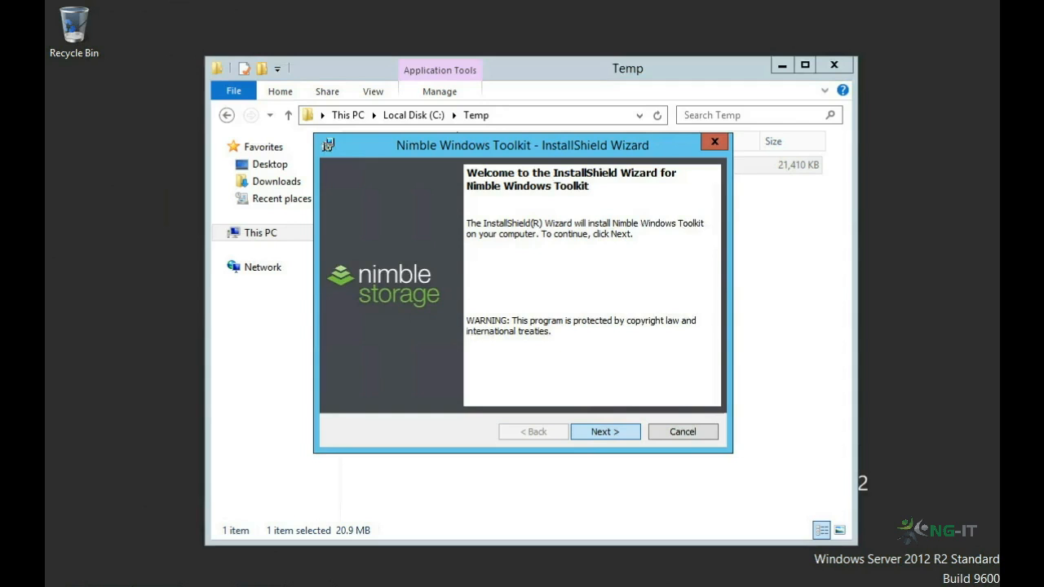
{"action": "left_click", "coordinate": [605, 432]}
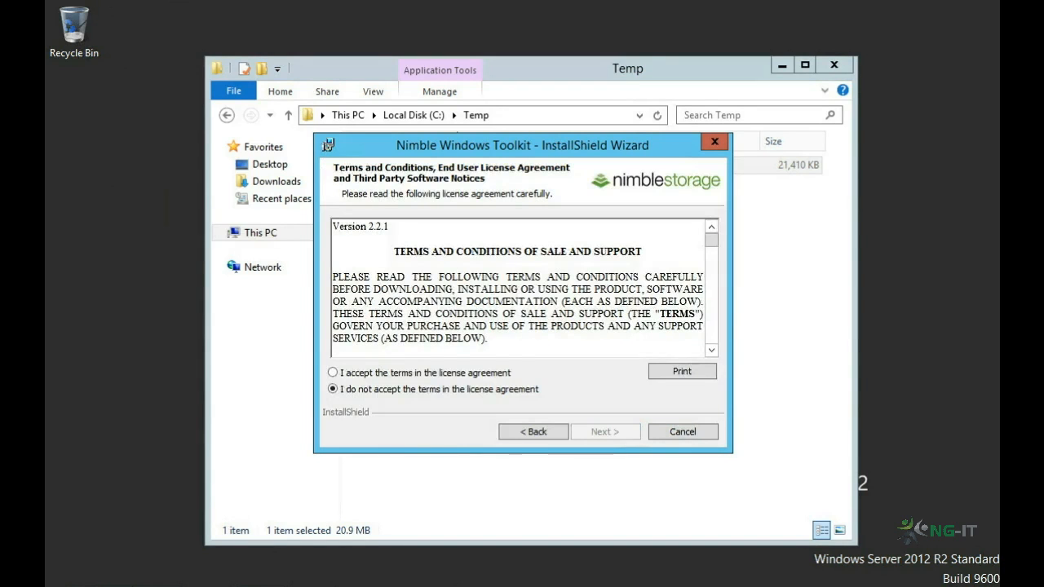
{"action": "left_click", "coordinate": [333, 373]}
{"action": "left_click", "coordinate": [605, 433]}
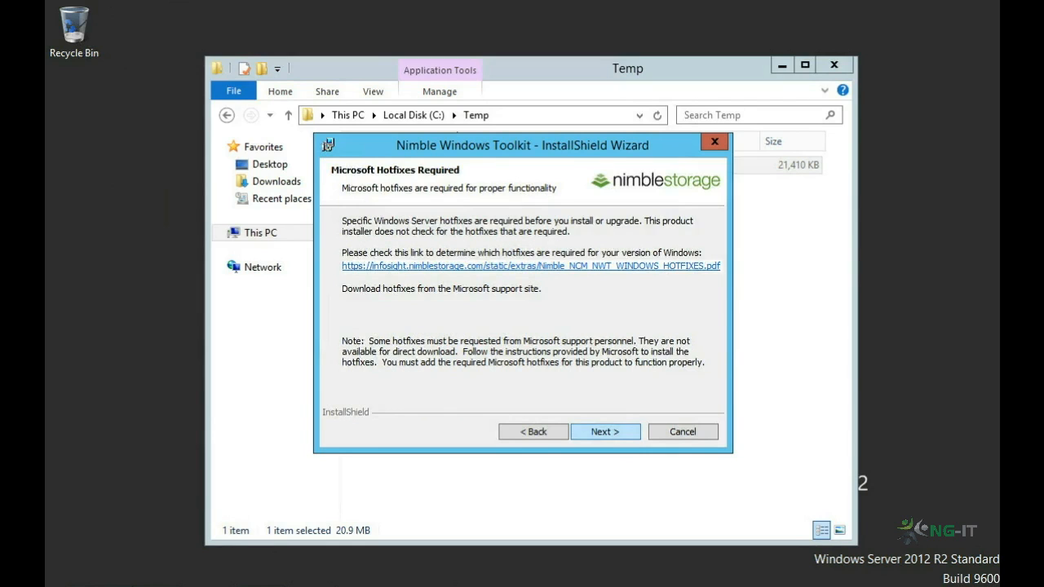
{"action": "key", "text": "Return"}
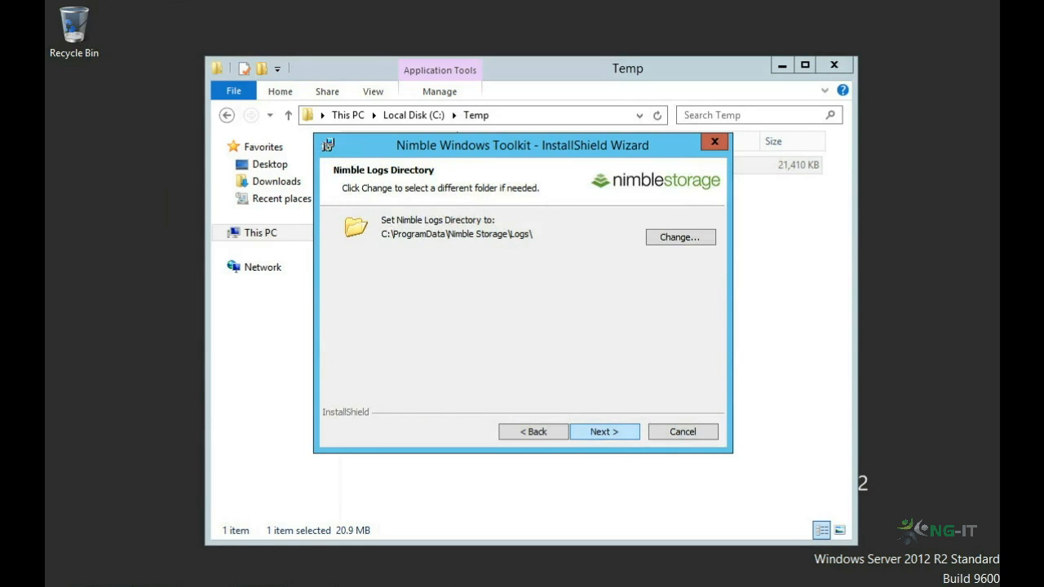
{"action": "key", "text": "Return"}
Set the Nimble Connection Management feature to install on the local hard drive and complete the Nimble Windows Toolkit installation.
{"action": "left_click", "coordinate": [403, 296]}
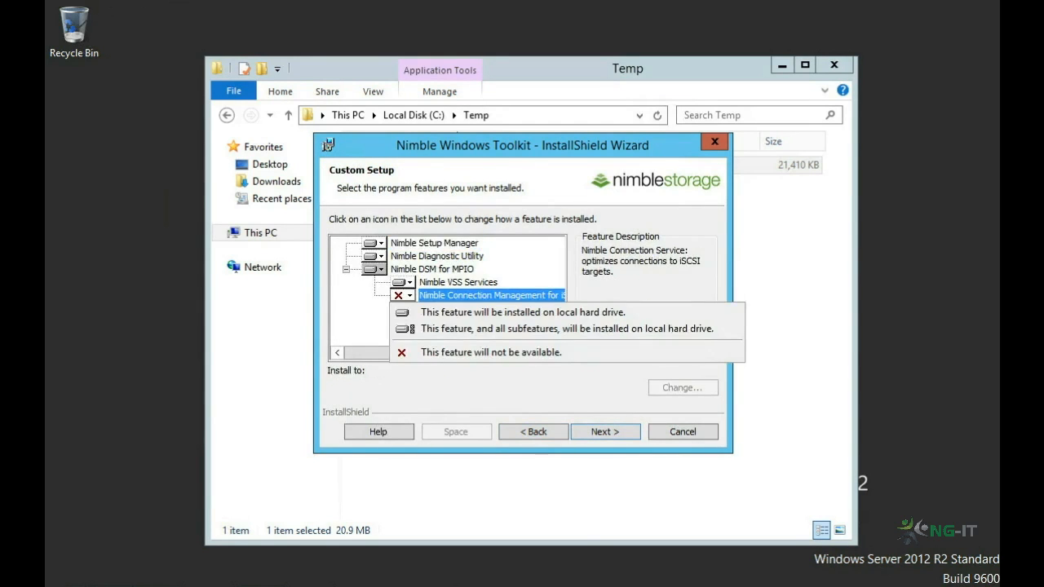
{"action": "left_click", "coordinate": [489, 312]}
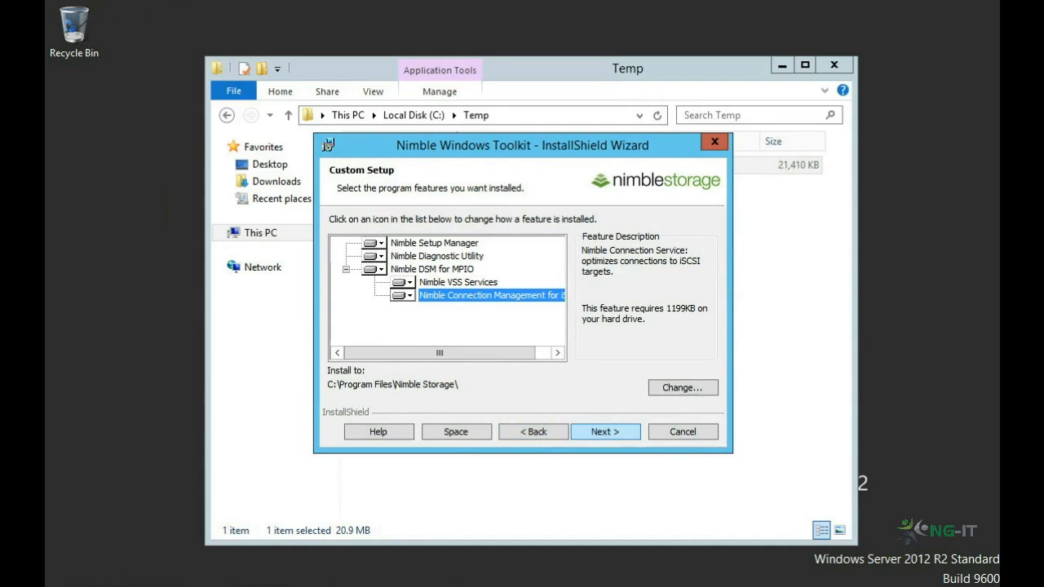
{"action": "key", "text": "Return"}
{"action": "key", "text": "Return"}
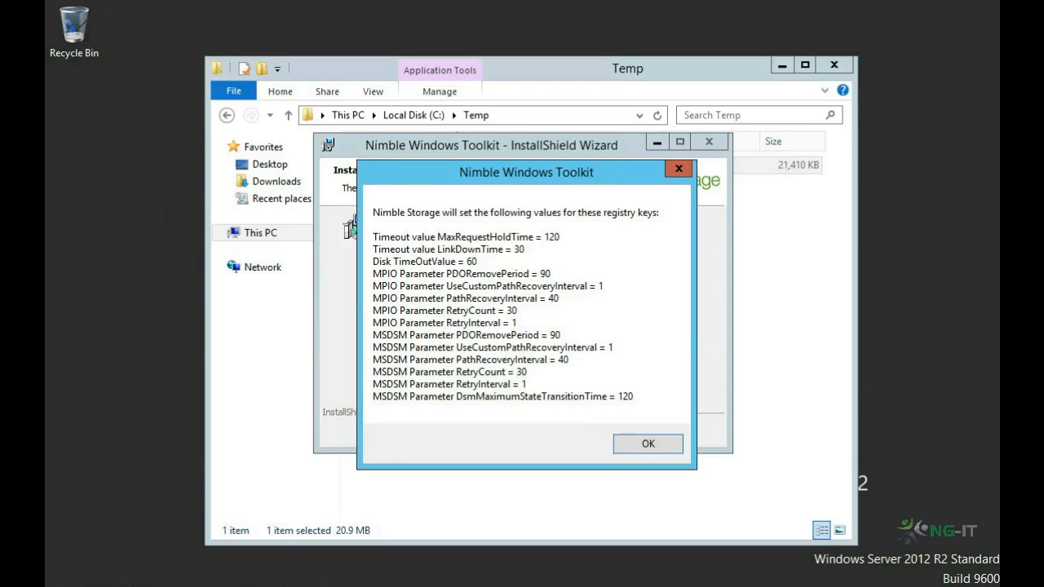
{"action": "key", "text": "Return"}
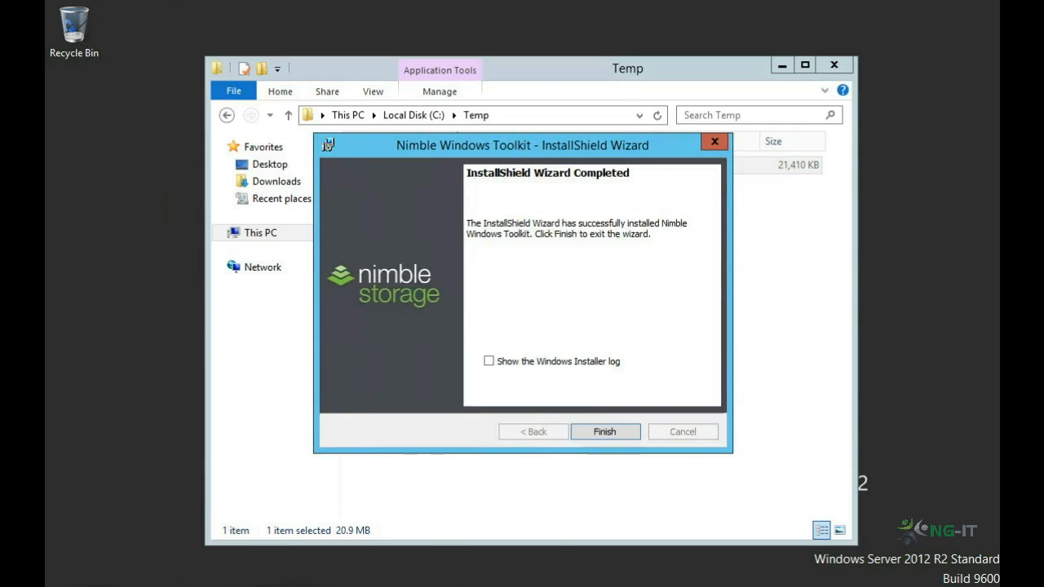
{"action": "key", "text": "Return"}
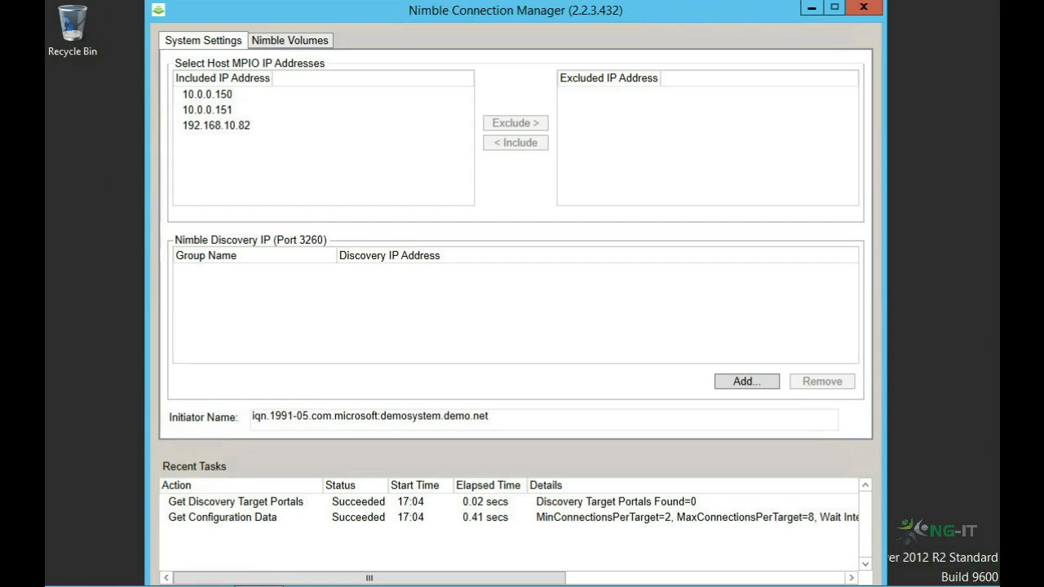
In Nimble Connection Manager, exclude host address 192.168.10.82 from MPIO and add the ngnimble group's discovery IP 10.0.0.2.
{"action": "left_click", "coordinate": [217, 126]}
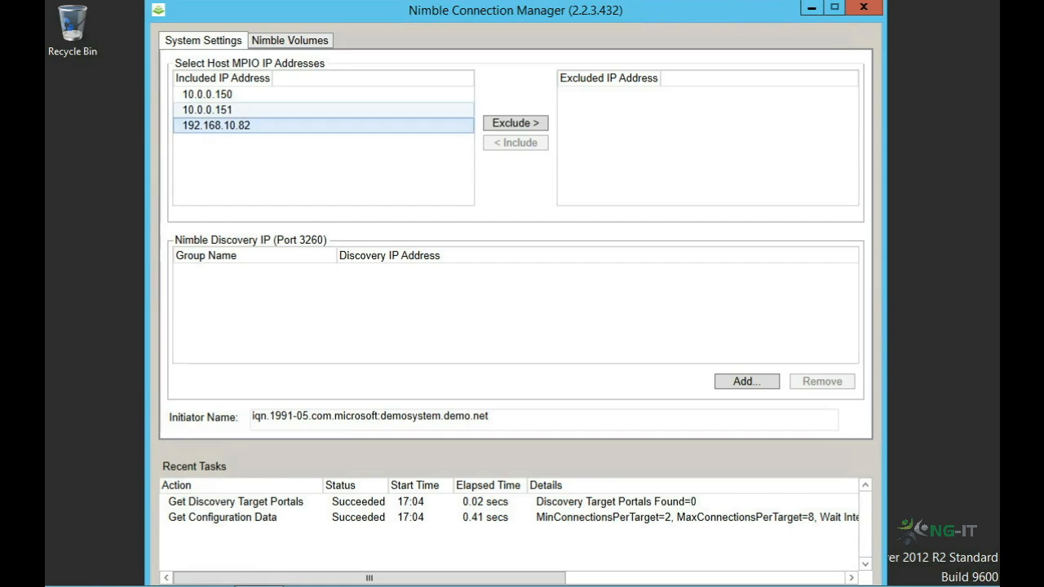
{"action": "left_click", "coordinate": [516, 123]}
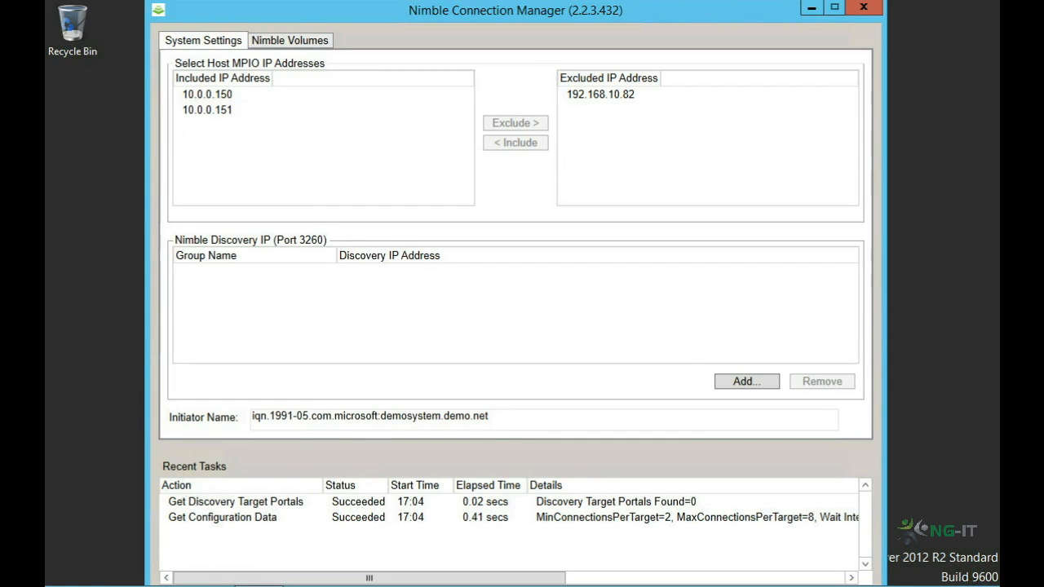
{"action": "left_click", "coordinate": [746, 382]}
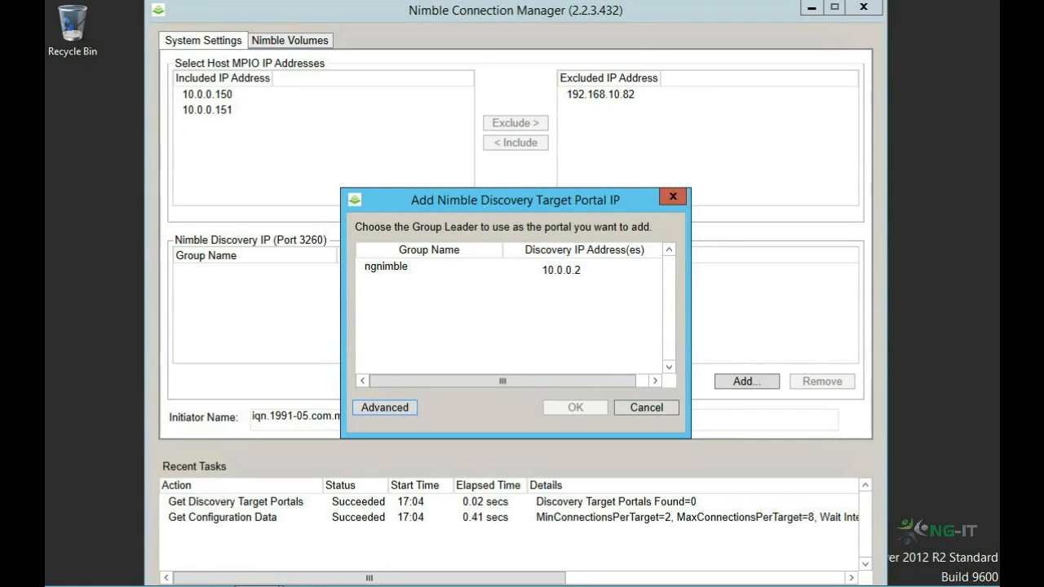
{"action": "left_click", "coordinate": [509, 270]}
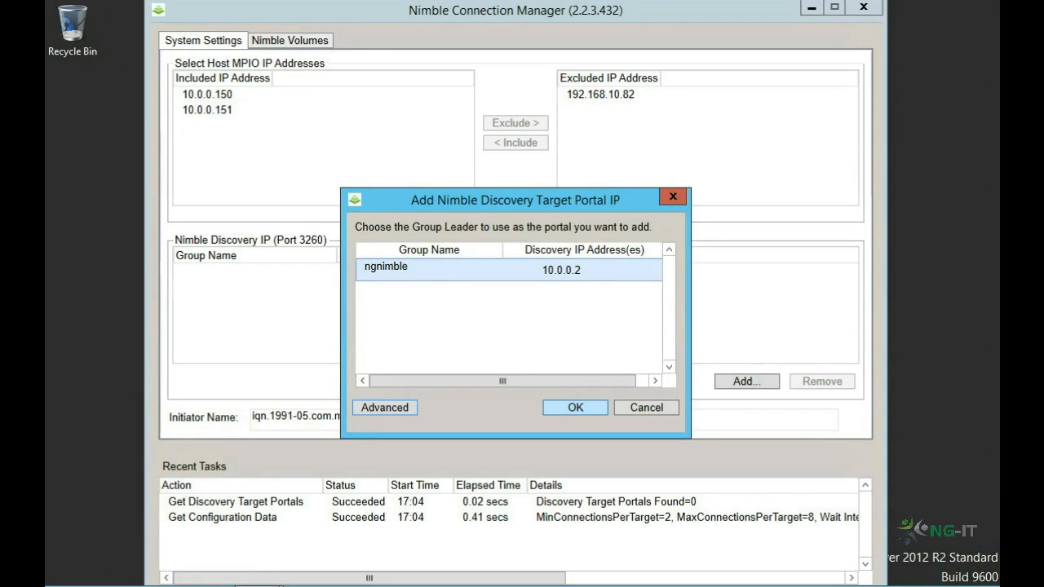
{"action": "left_click", "coordinate": [575, 408]}
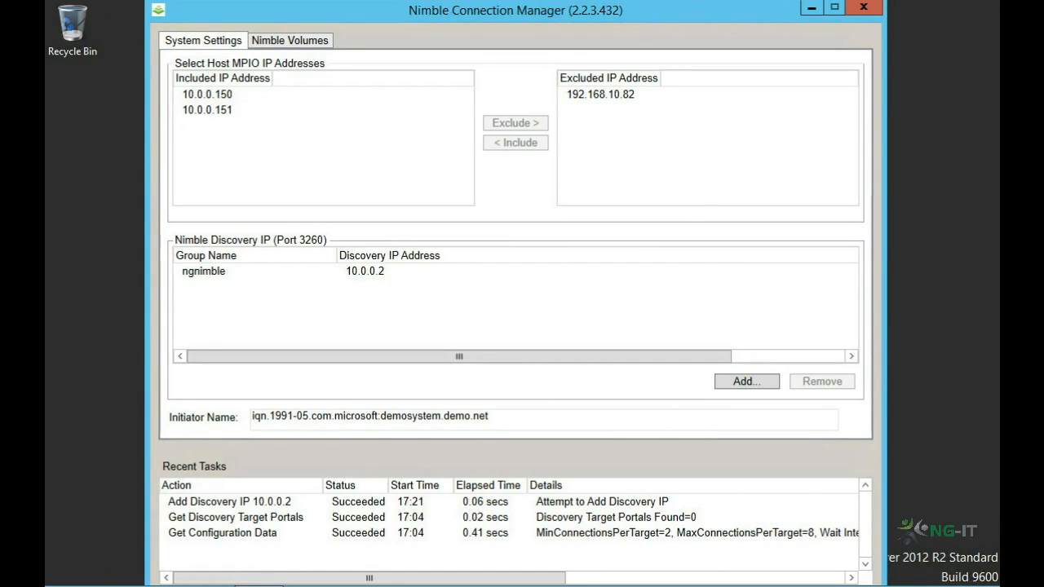
Connect the server to the discovered Nimble volume youtube.
{"action": "left_click", "coordinate": [290, 41]}
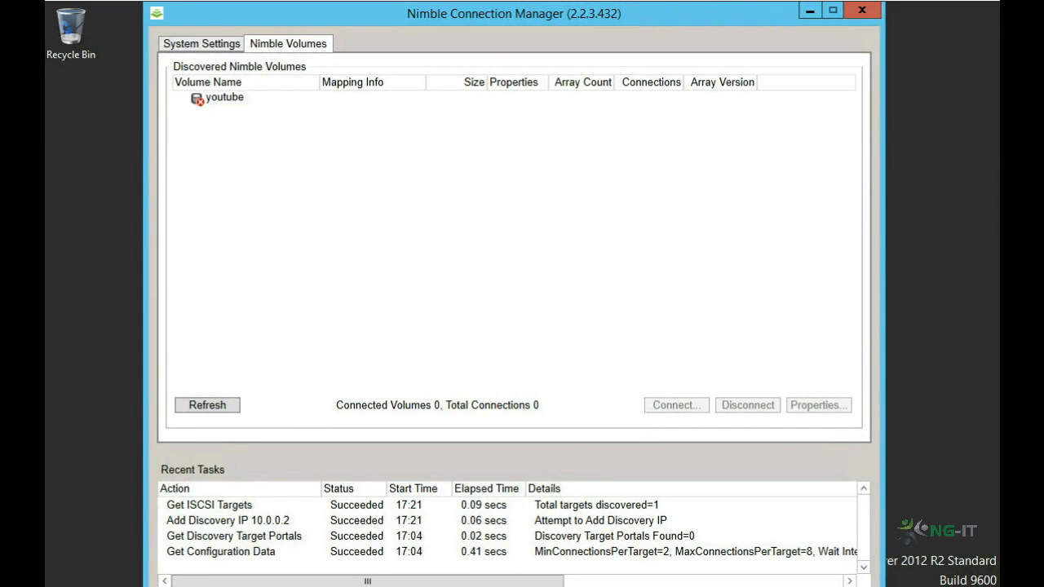
{"action": "left_click", "coordinate": [224, 98]}
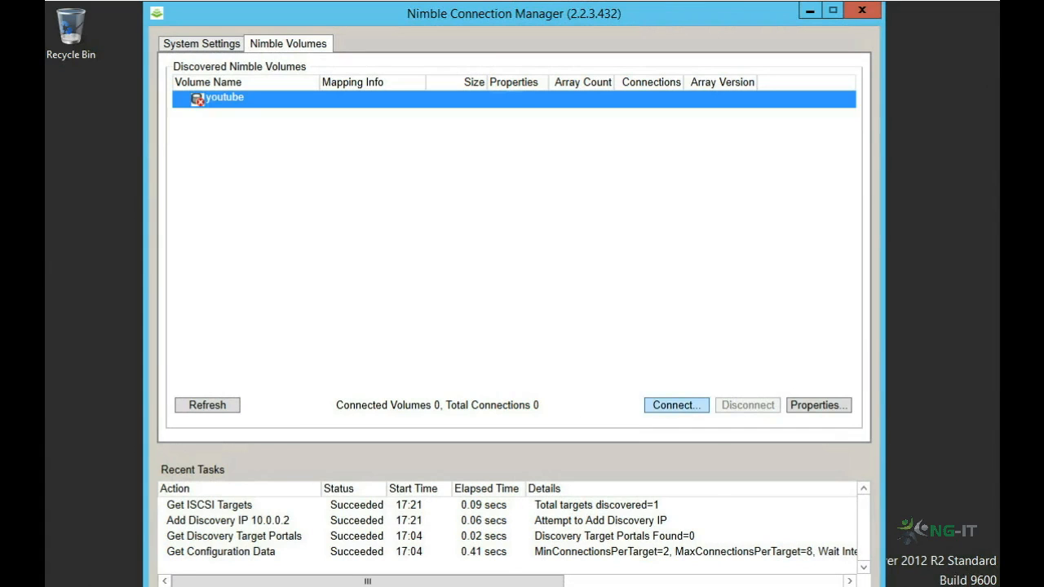
{"action": "left_click", "coordinate": [676, 405]}
{"action": "left_click", "coordinate": [604, 465]}
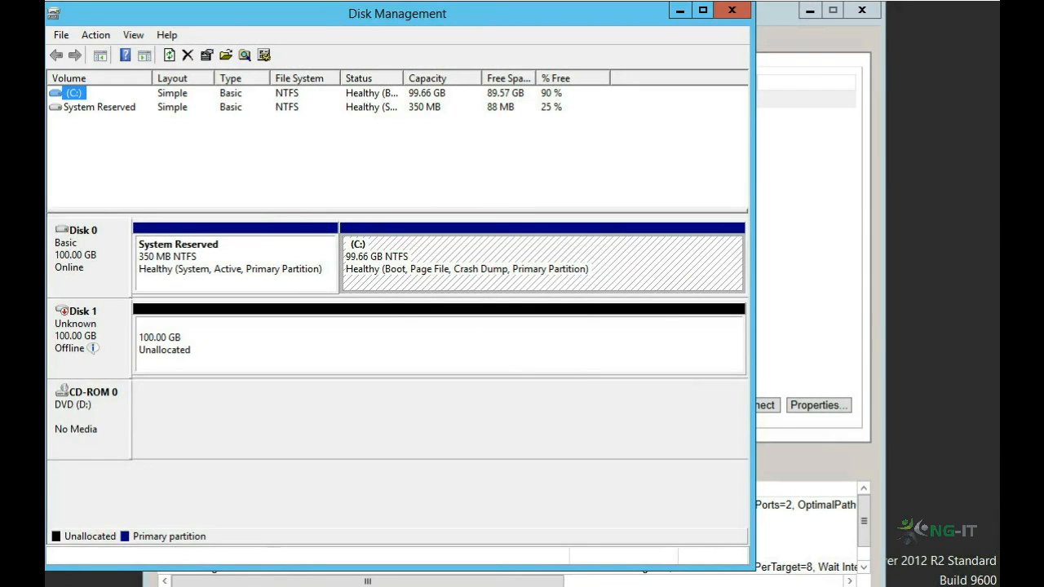
In Disk Management, bring Disk 1 online and initialize it with the MBR partition style.
{"action": "right_click", "coordinate": [123, 316]}
{"action": "left_click", "coordinate": [155, 325]}
{"action": "right_click", "coordinate": [121, 324]}
{"action": "left_click", "coordinate": [163, 334]}
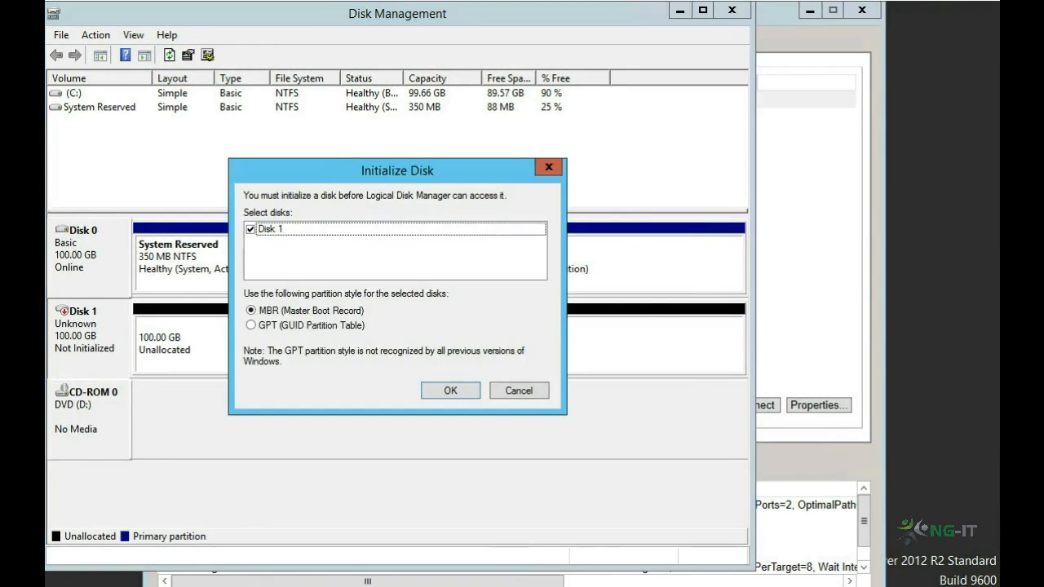
{"action": "key", "text": "Return"}
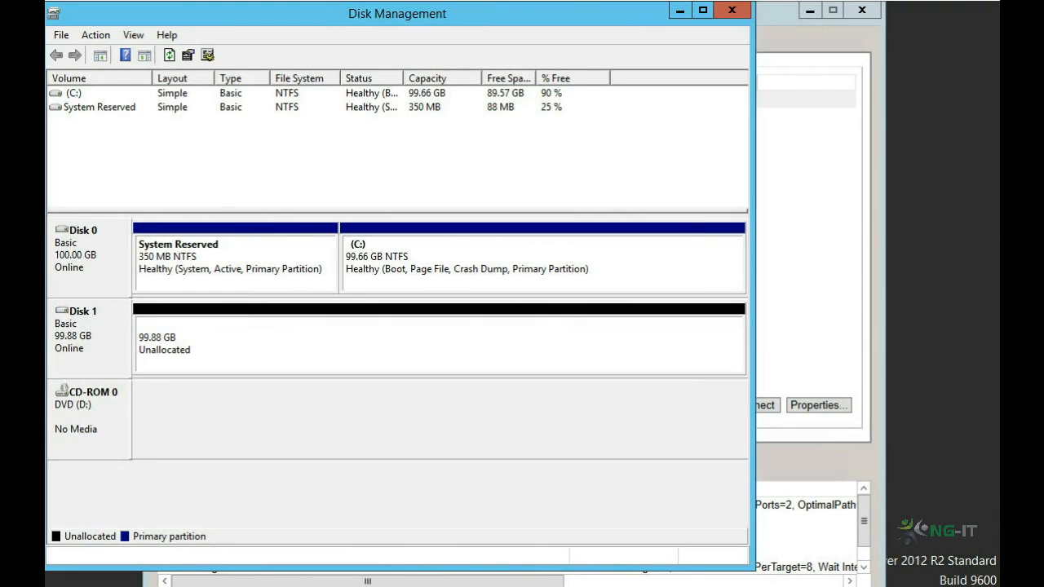
Start a new simple volume in Disk 1's unallocated space, keeping the default size and drive letter.
{"action": "right_click", "coordinate": [286, 333]}
{"action": "left_click", "coordinate": [350, 342]}
{"action": "key", "text": "Return"}
{"action": "key", "text": "Return"}
{"action": "key", "text": "Return"}
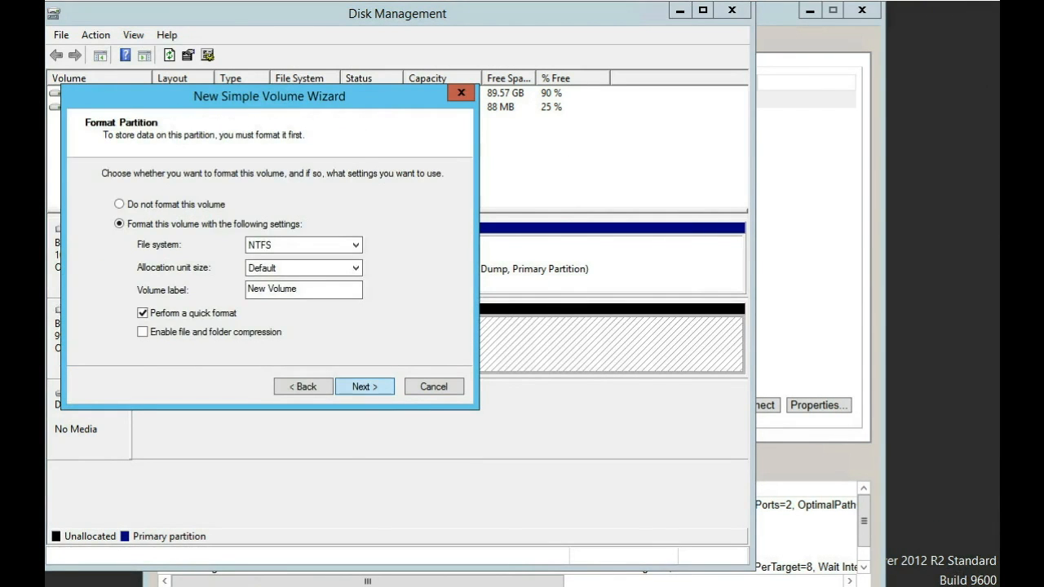